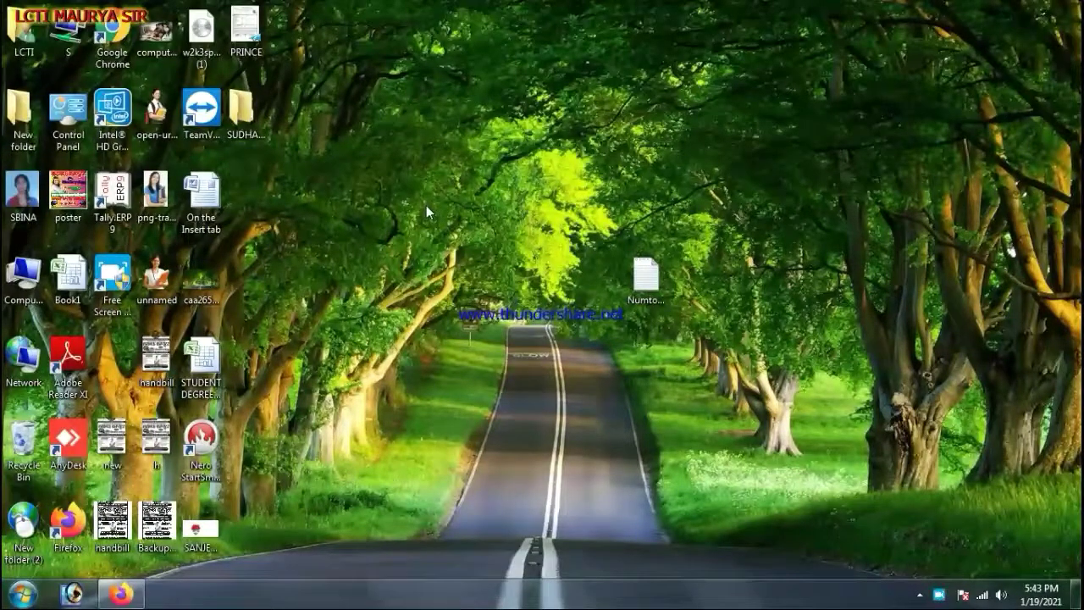
# Launch Excel 2007 with a blank workbook and enter 200 in cell A1.
pyautogui.click(17, 598)
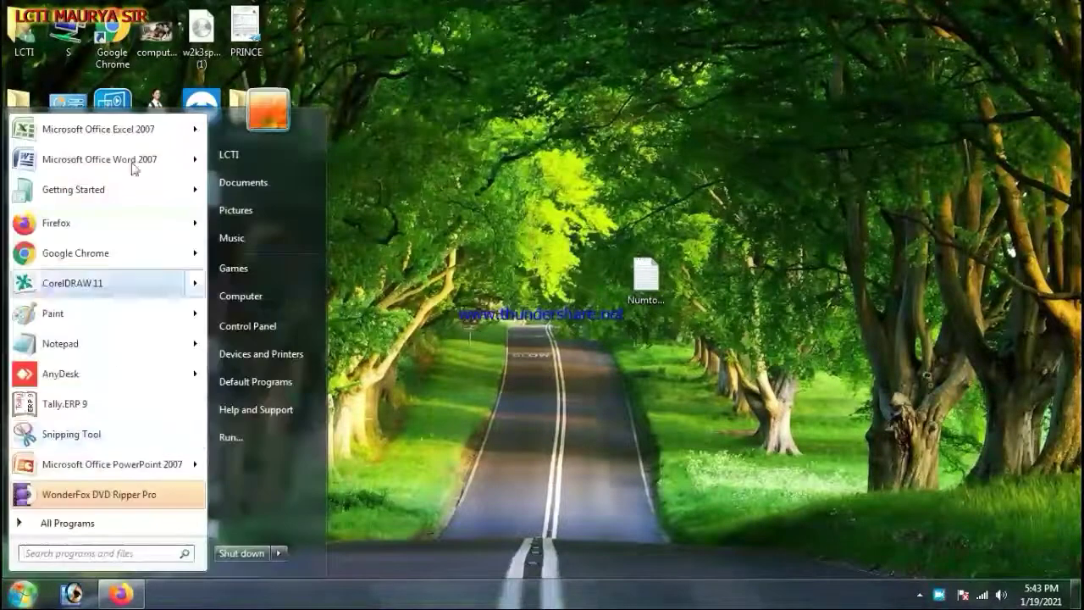
pyautogui.click(118, 131)
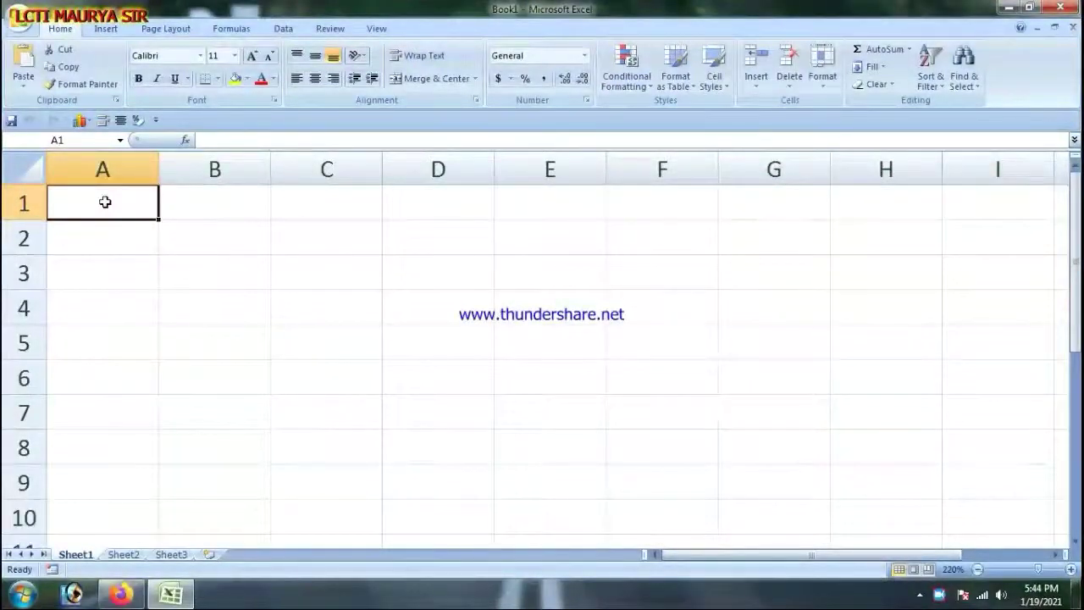
pyautogui.write('200')
pyautogui.press('Return')
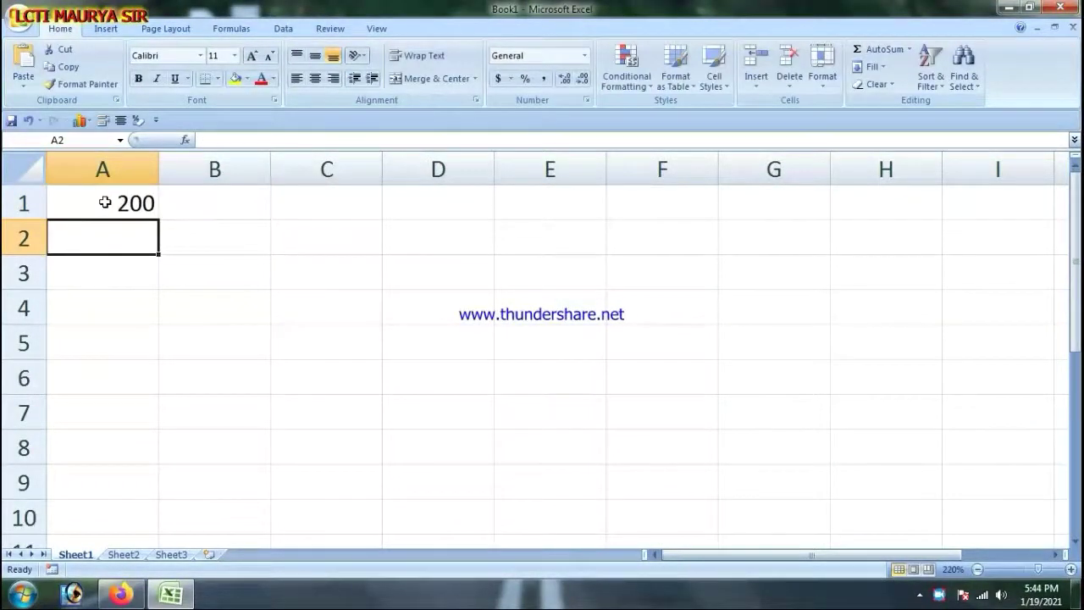
pyautogui.click(189, 204)
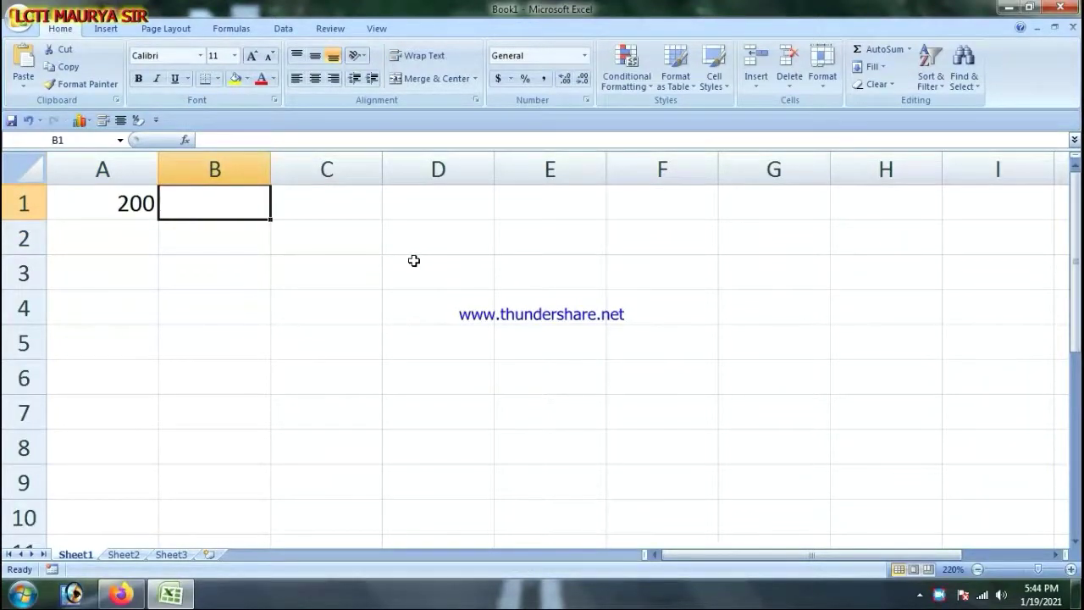
# Open the VBA editor with Alt+F11 and insert a new code module, Module1.
pyautogui.hotkey('alt', 'F11')
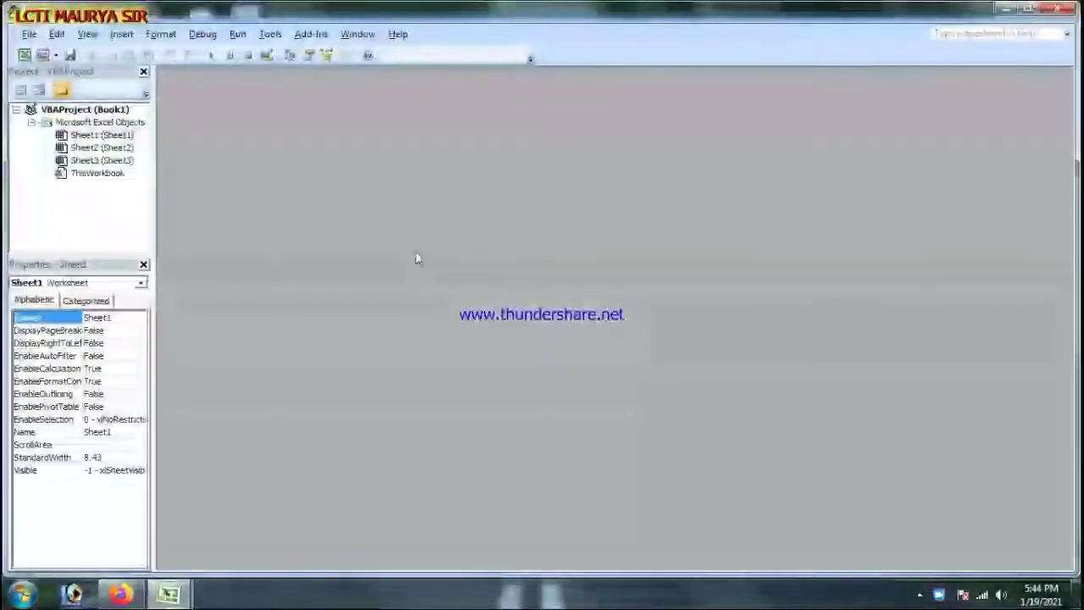
pyautogui.click(121, 34)
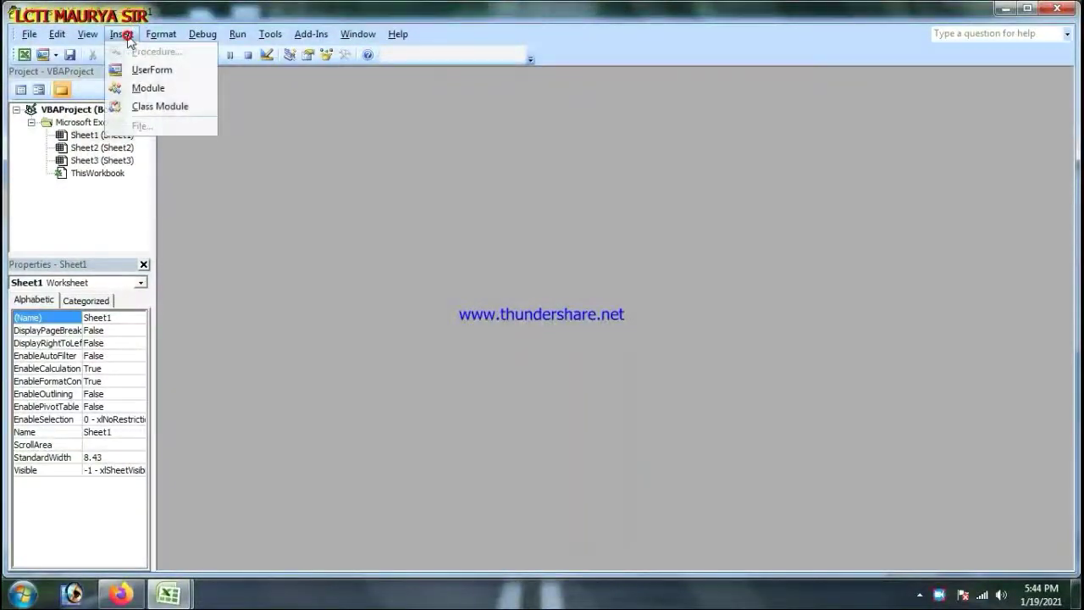
pyautogui.click(149, 88)
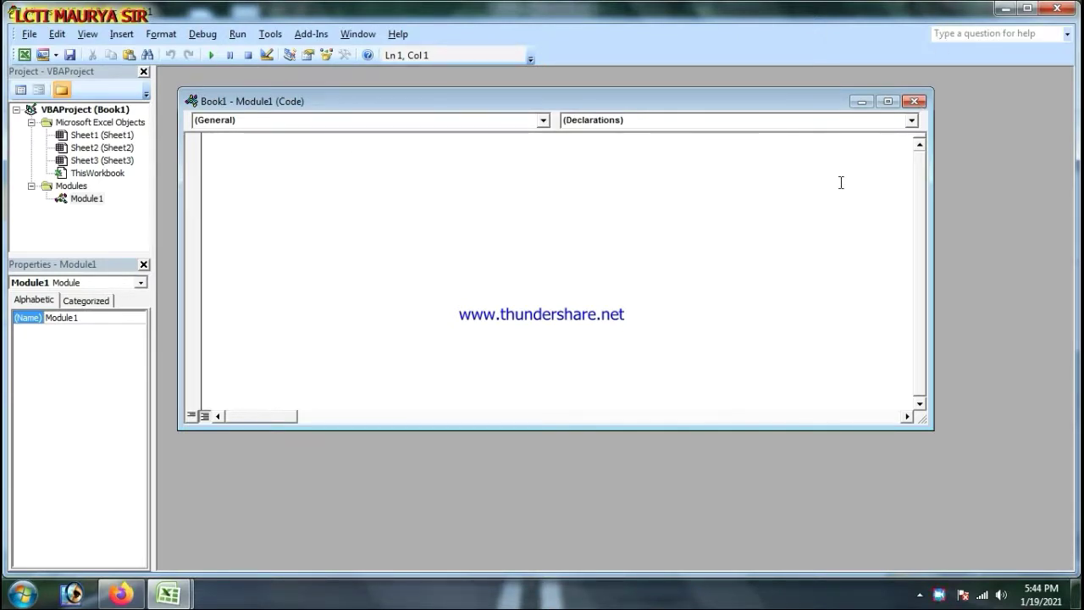
# Open the NumtoWord file from the desktop in Notepad and select all its code.
pyautogui.press('super+d')
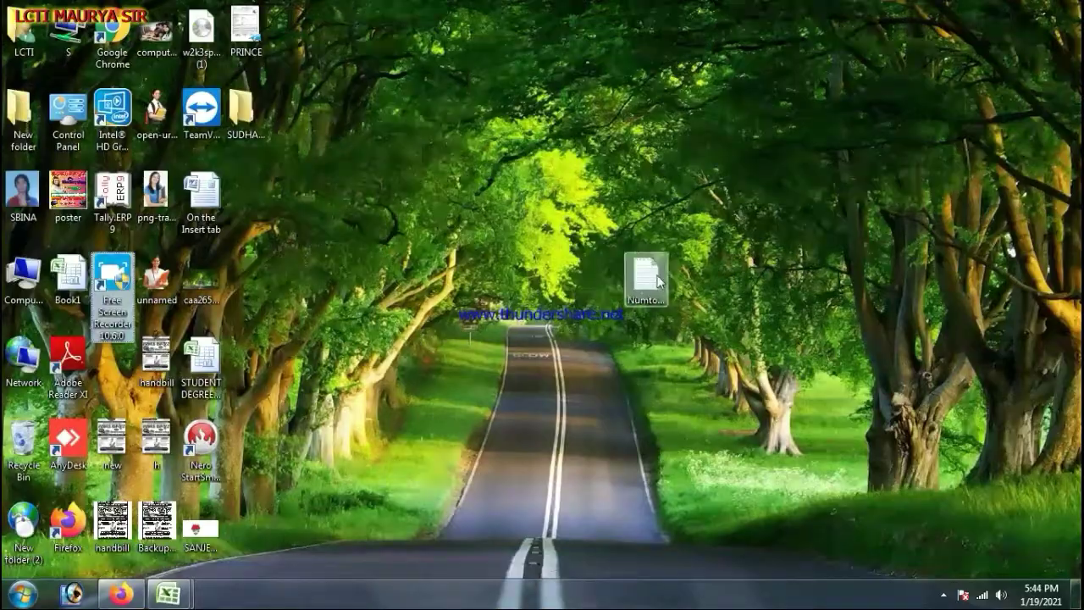
pyautogui.rightClick(651, 275)
pyautogui.click(678, 254)
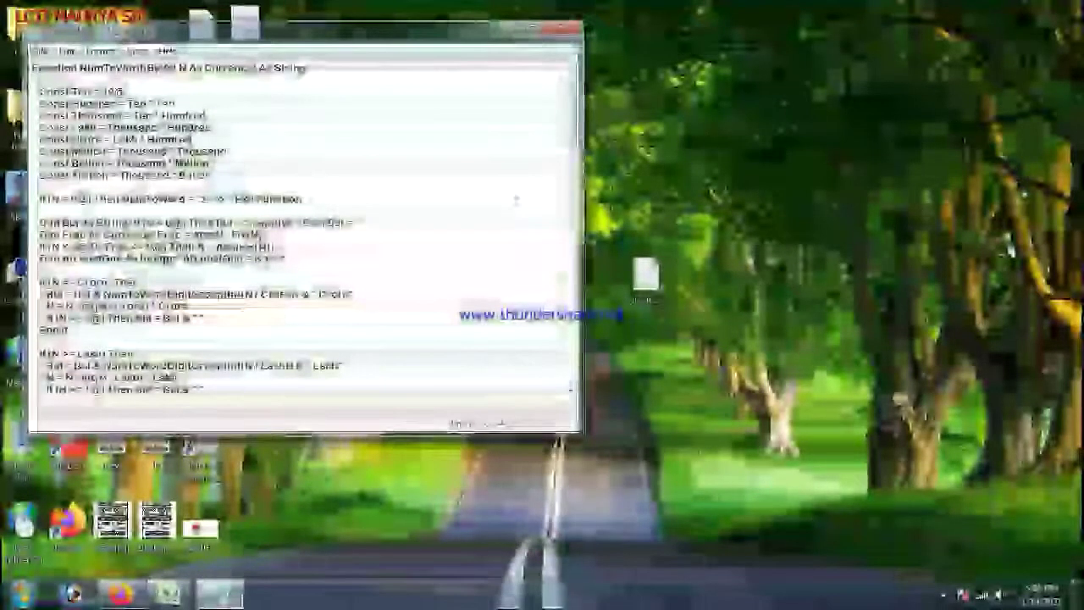
pyautogui.hotkey('ctrl', 'a')
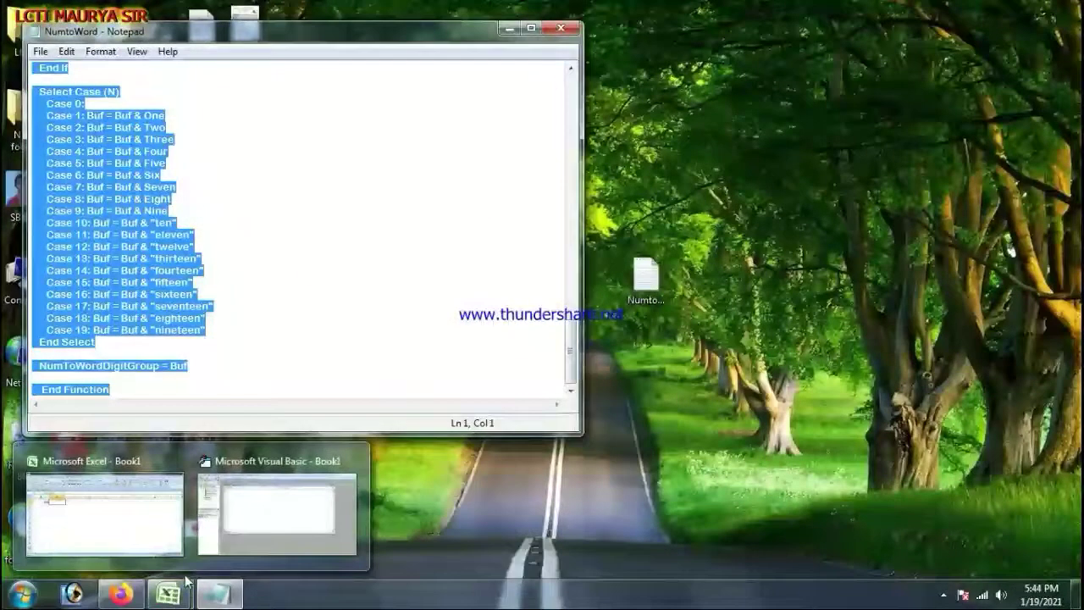
# Paste the NumtoWord code into Module1 and scroll back to its top.
pyautogui.click(241, 539)
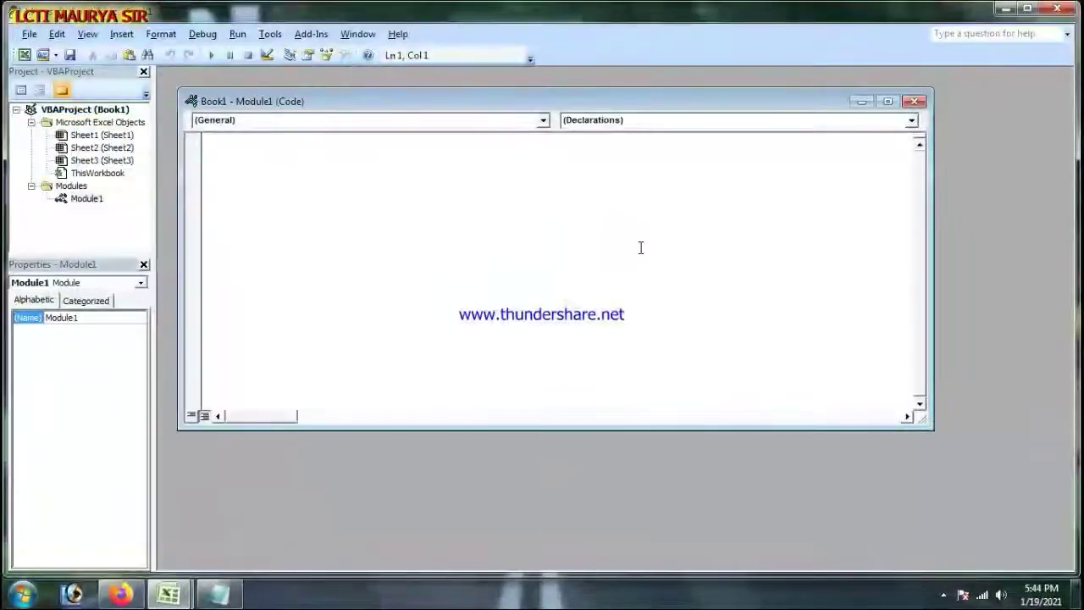
pyautogui.hotkey('ctrl', 'v')
pyautogui.scroll(5, 641, 248)
pyautogui.scroll(2, 641, 247)
pyautogui.scroll(7, 642, 247)
pyautogui.scroll(6, 641, 246)
pyautogui.scroll(6, 584, 199)
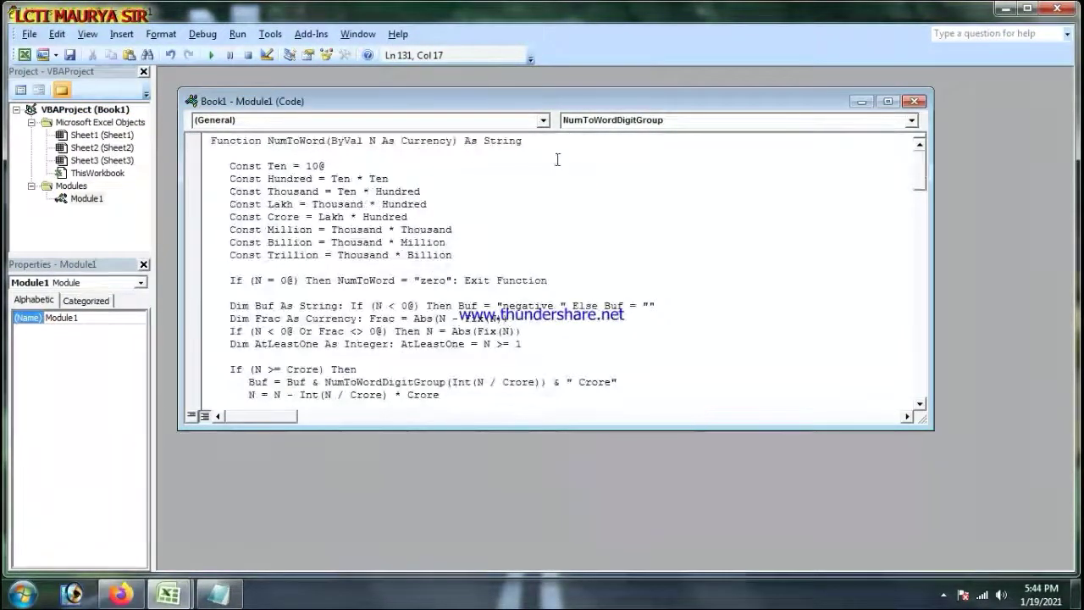
# Try saving the workbook as Book1, declining to replace the existing Book1.xlsx.
pyautogui.click(71, 56)
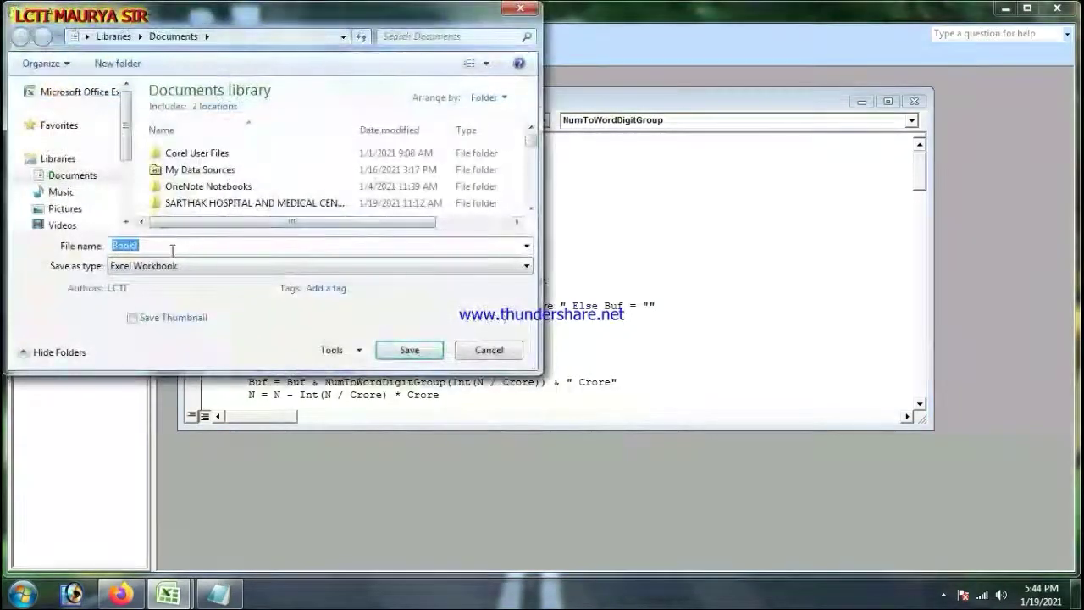
pyautogui.click(409, 350)
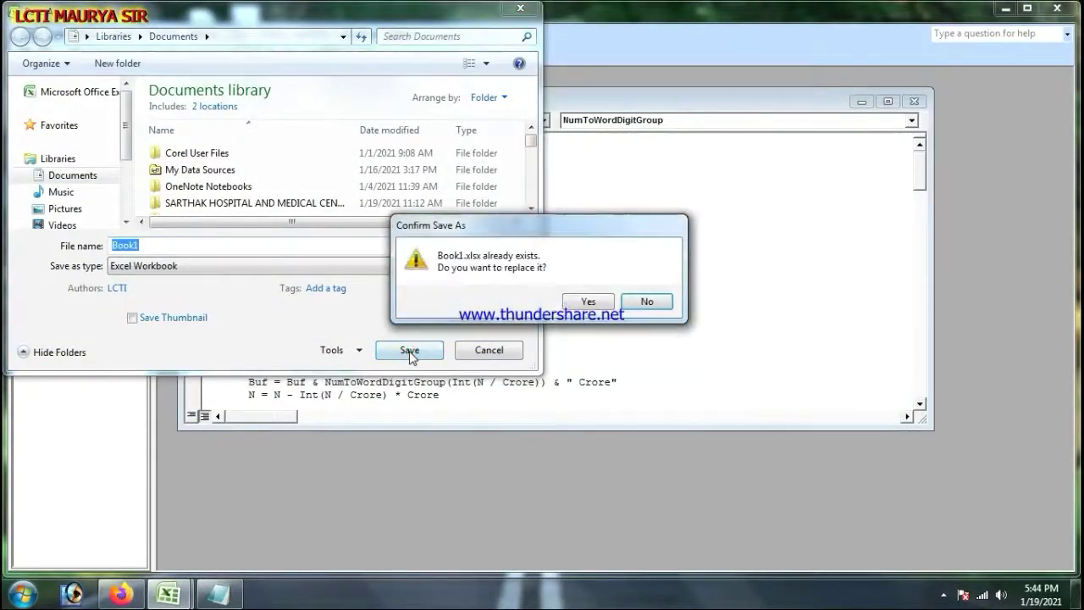
pyautogui.click(643, 301)
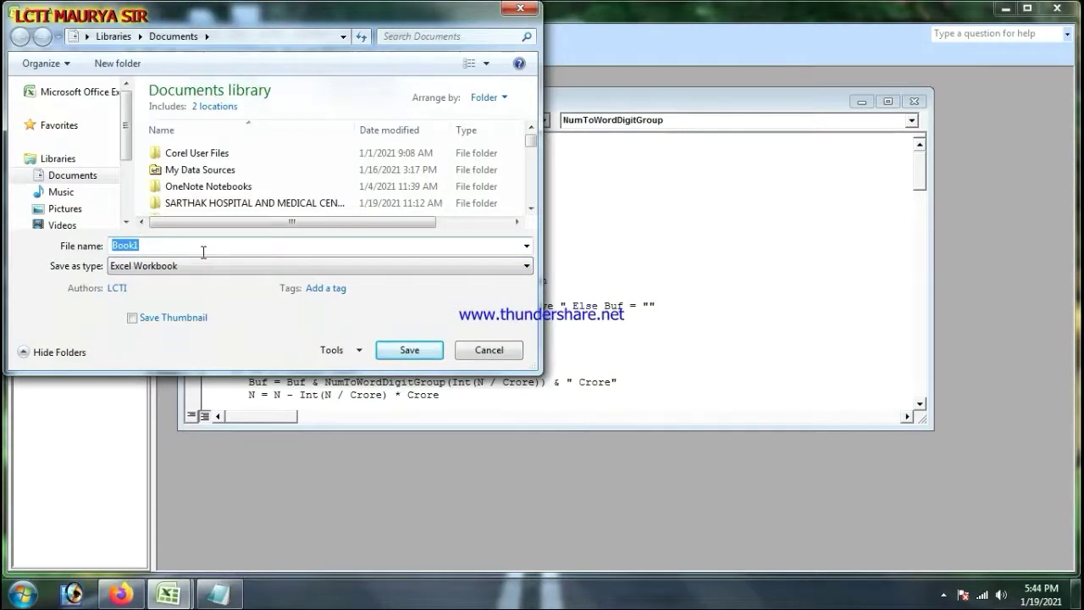
pyautogui.press('Return')
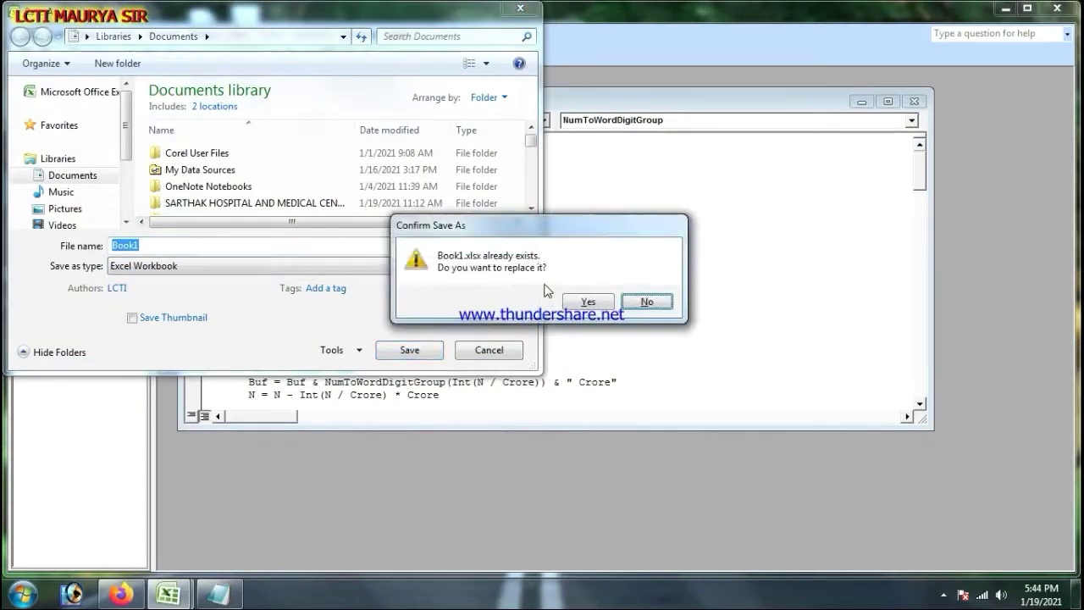
pyautogui.click(646, 305)
# Save the workbook as ss in Excel Workbook format, accepting the macro-free warning.
pyautogui.click(166, 247)
pyautogui.press('BackSpace')
pyautogui.press('BackSpace')
pyautogui.press('BackSpace')
pyautogui.press('BackSpace')
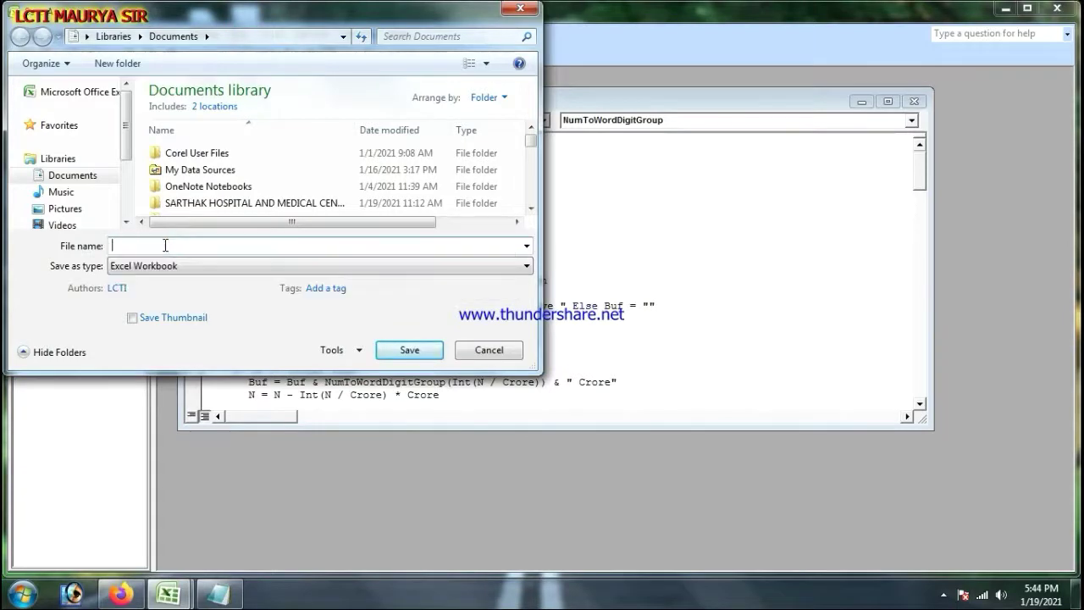
pyautogui.write('ss')
pyautogui.click(363, 267)
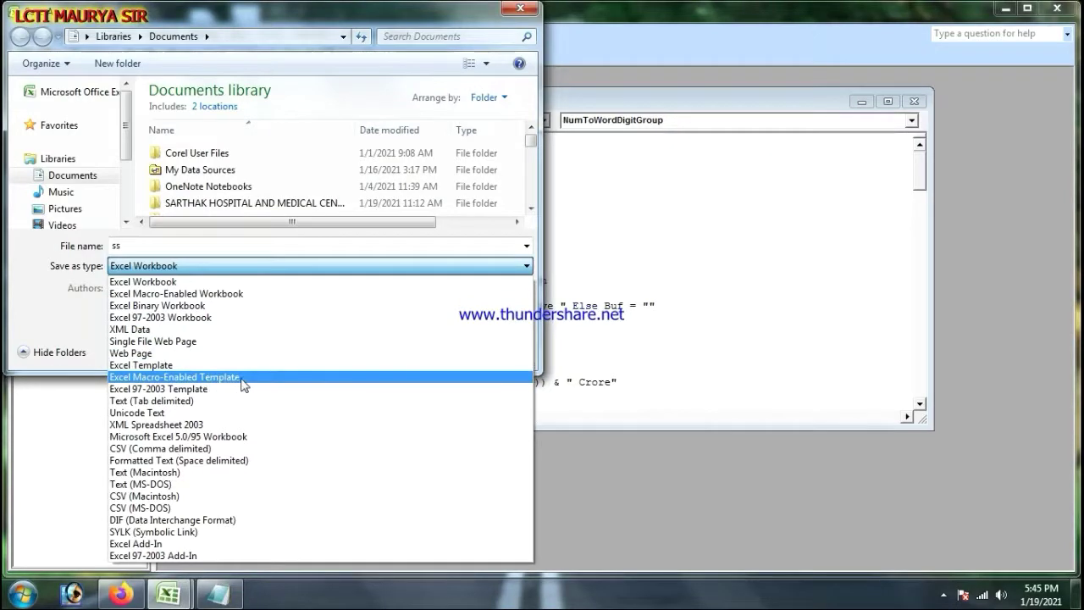
pyautogui.click(734, 257)
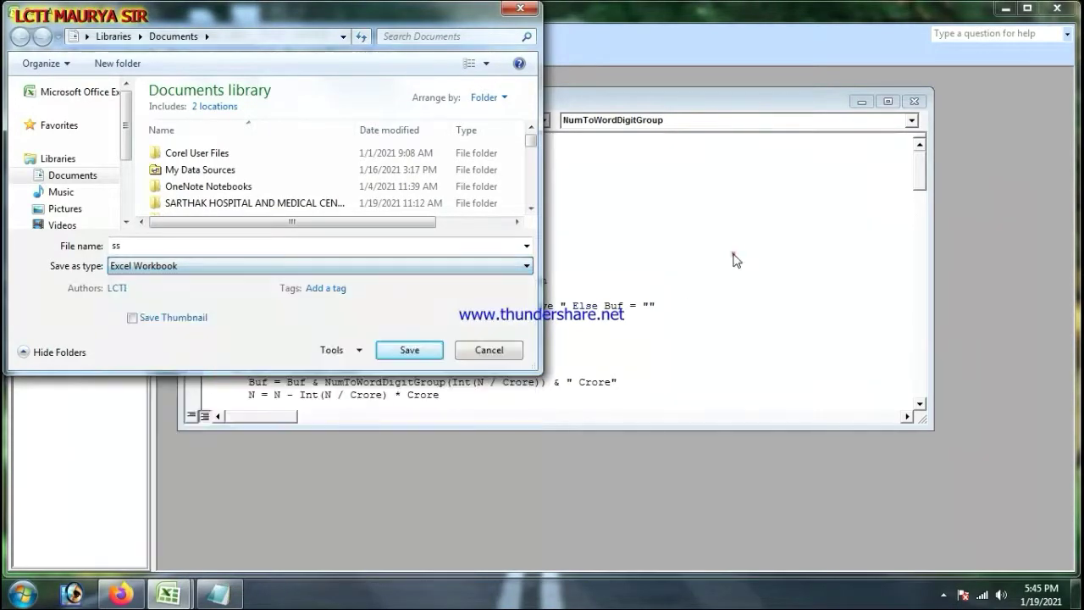
pyautogui.click(426, 350)
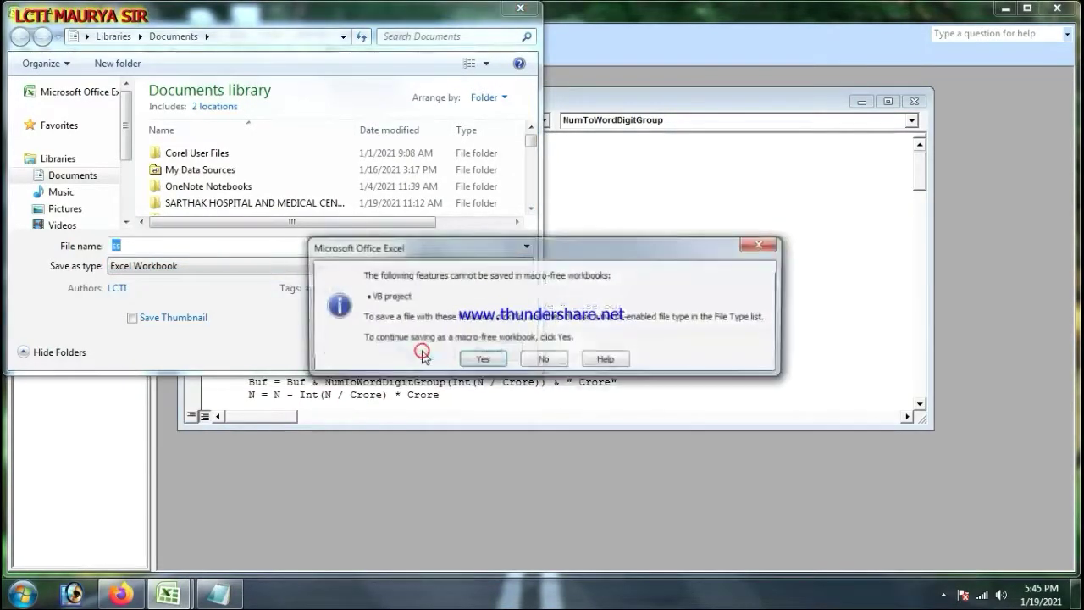
pyautogui.click(484, 360)
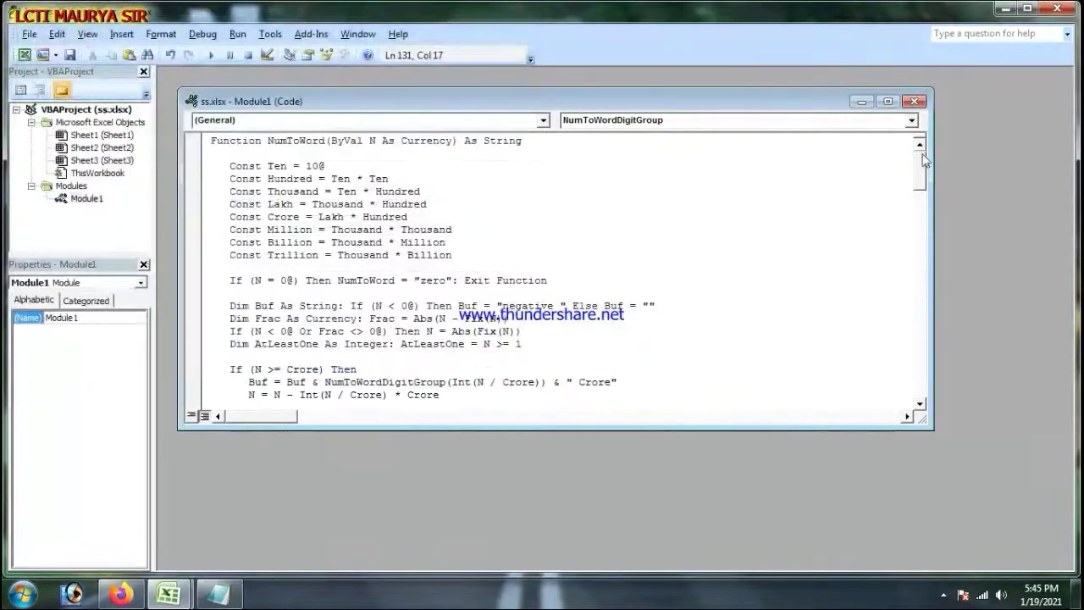
# Close the NumtoWord Notepad file, bring back the ss workbook, and begin typing =num in B1.
pyautogui.click(1007, 9)
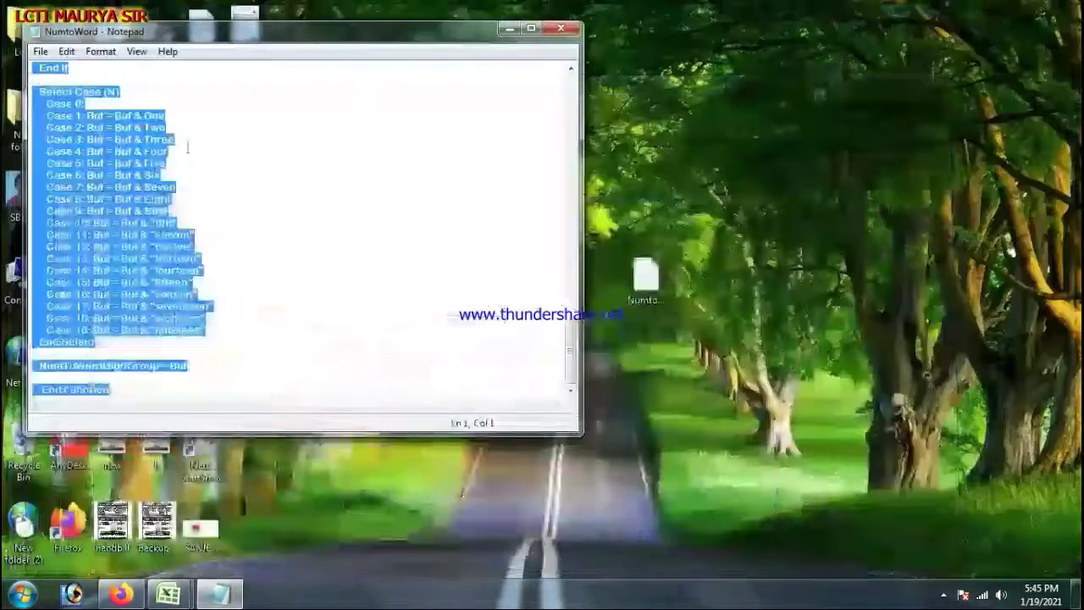
pyautogui.click(561, 28)
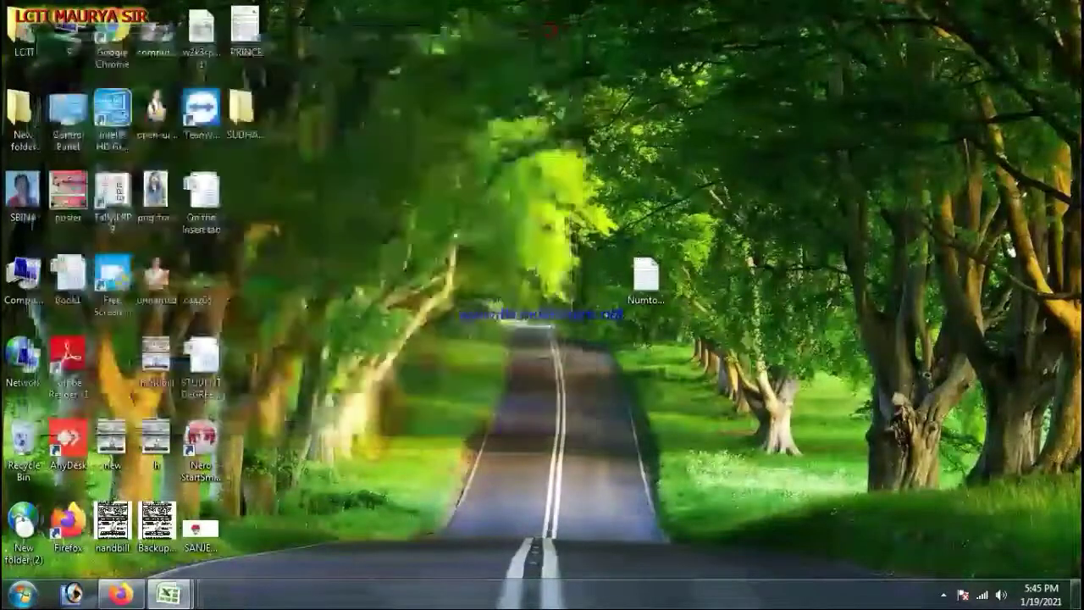
pyautogui.click(167, 594)
pyautogui.click(101, 491)
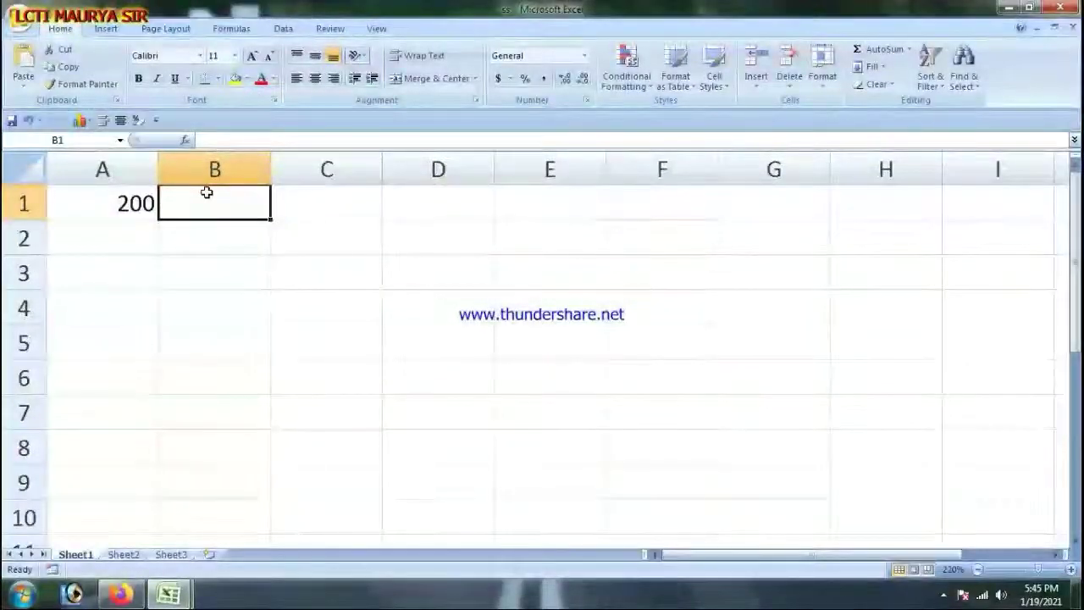
pyautogui.write('=')
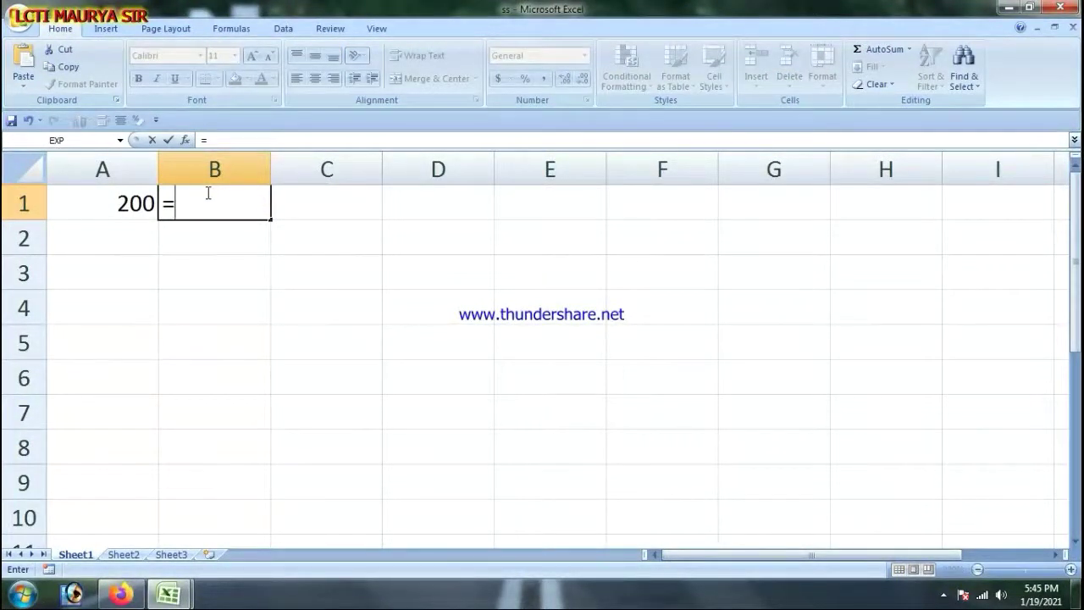
pyautogui.write('n')
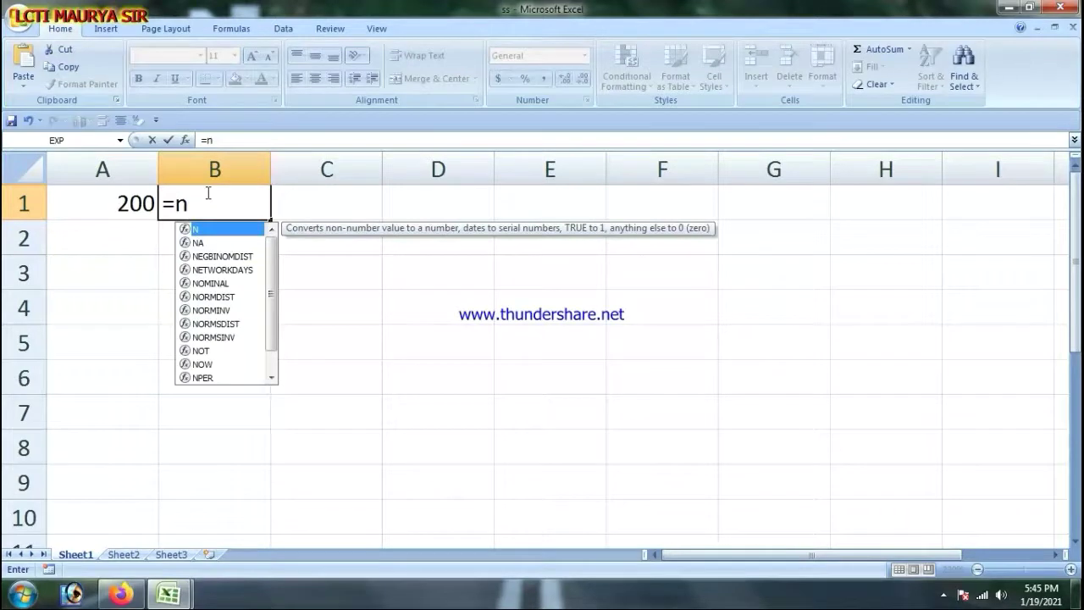
pyautogui.write('um')
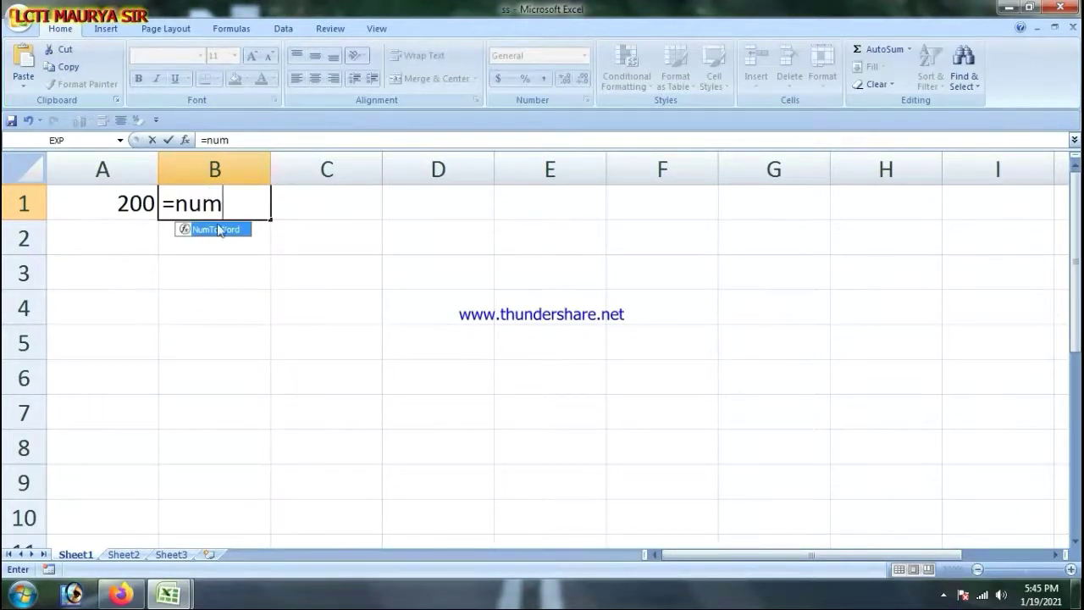
# Enter =NumToWord(A1) in B1 to show "two hundred", then widen column B.
pyautogui.doubleClick(219, 230)
pyautogui.click(110, 207)
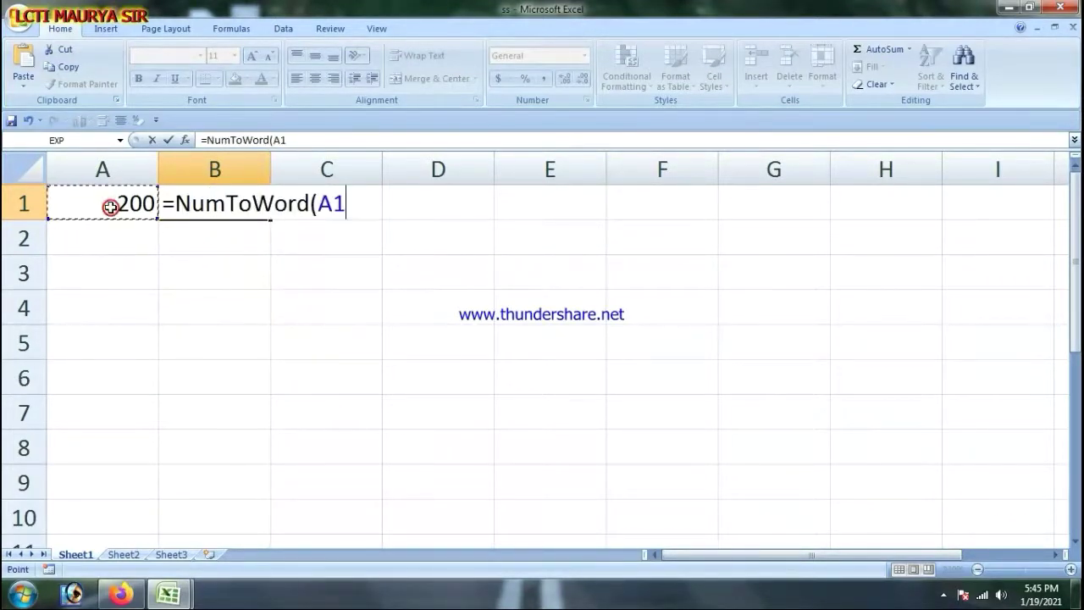
pyautogui.write(')')
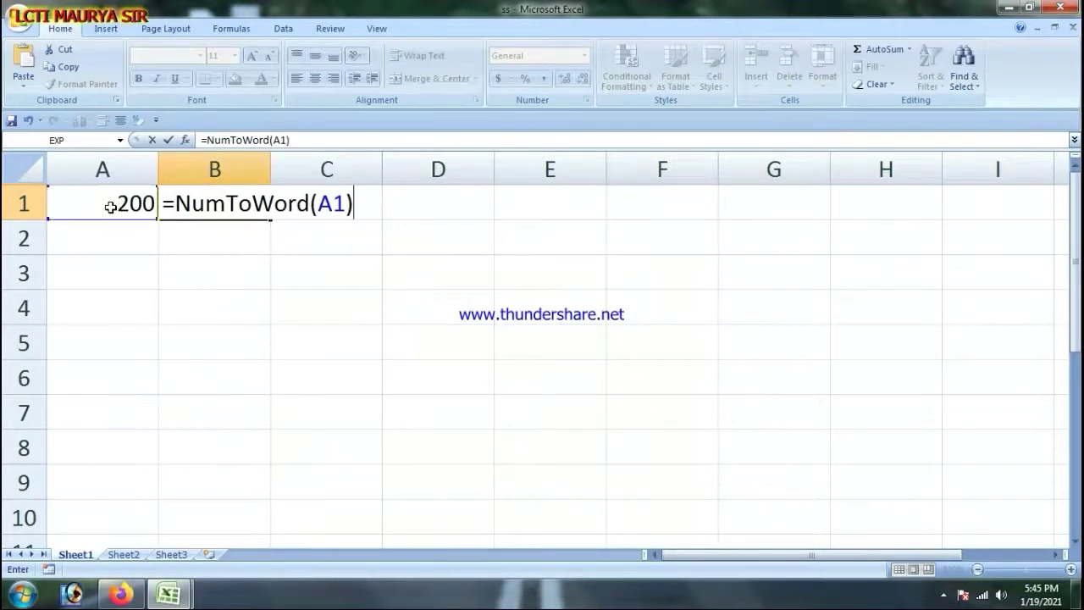
pyautogui.press('Return')
pyautogui.moveTo(270, 169); pyautogui.dragTo(426, 169)
# Enter 1220 in A2 and fill B1's NumToWord formula down to B2.
pyautogui.click(77, 243)
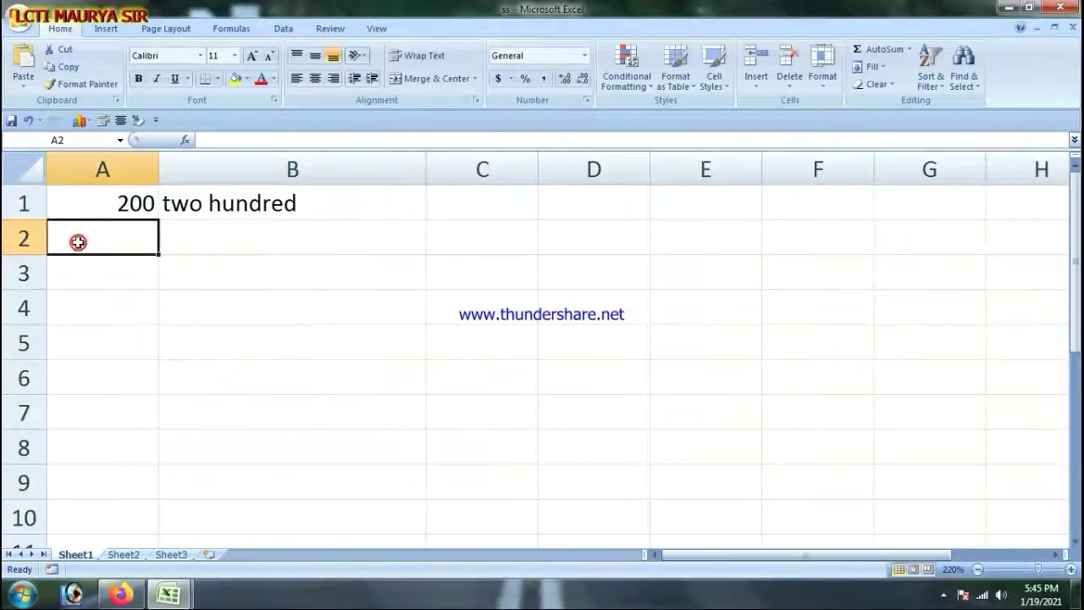
pyautogui.write('12')
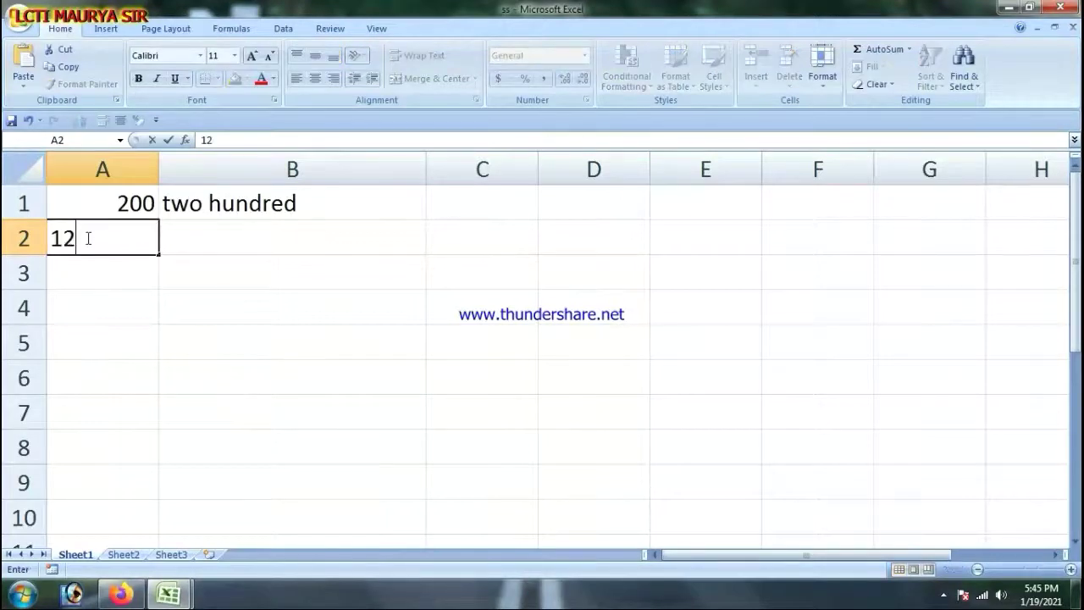
pyautogui.write('20')
pyautogui.press('Return')
pyautogui.click(266, 237)
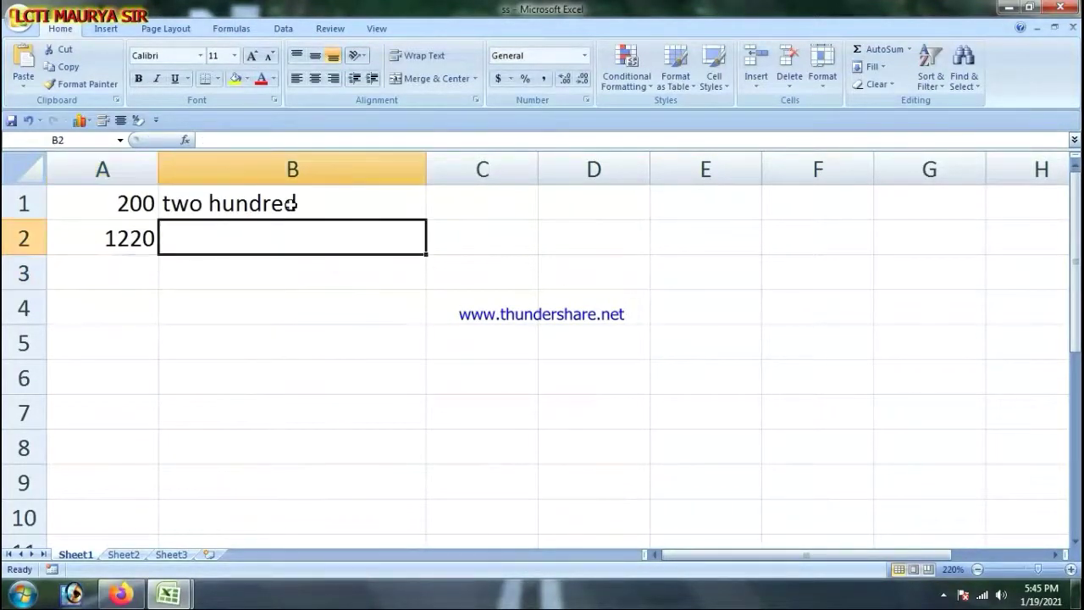
pyautogui.click(292, 204)
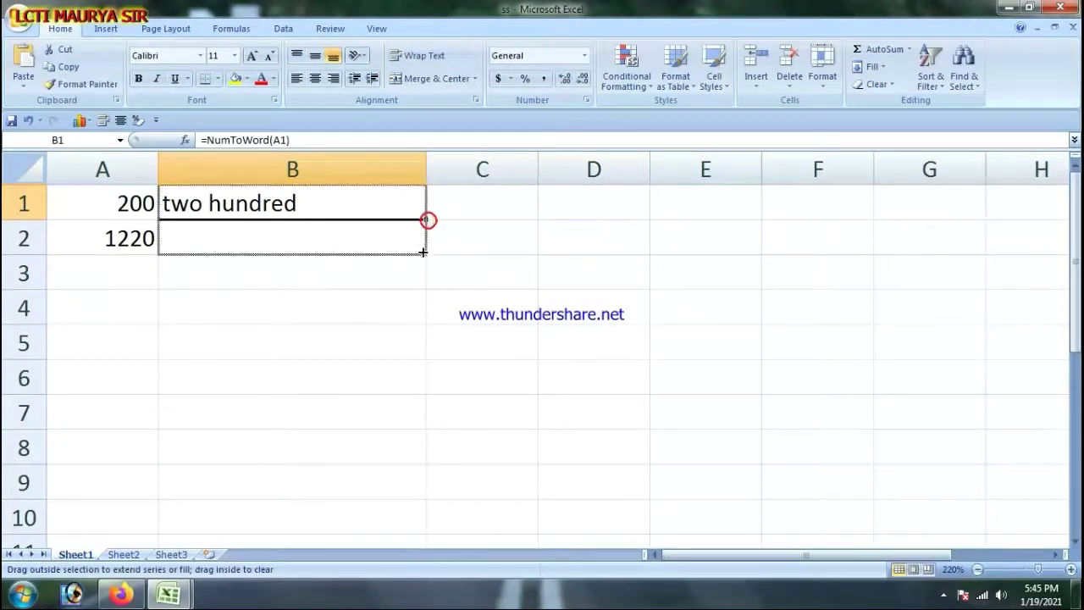
pyautogui.moveTo(428, 221); pyautogui.dragTo(428, 241)
pyautogui.click(363, 305)
pyautogui.click(266, 277)
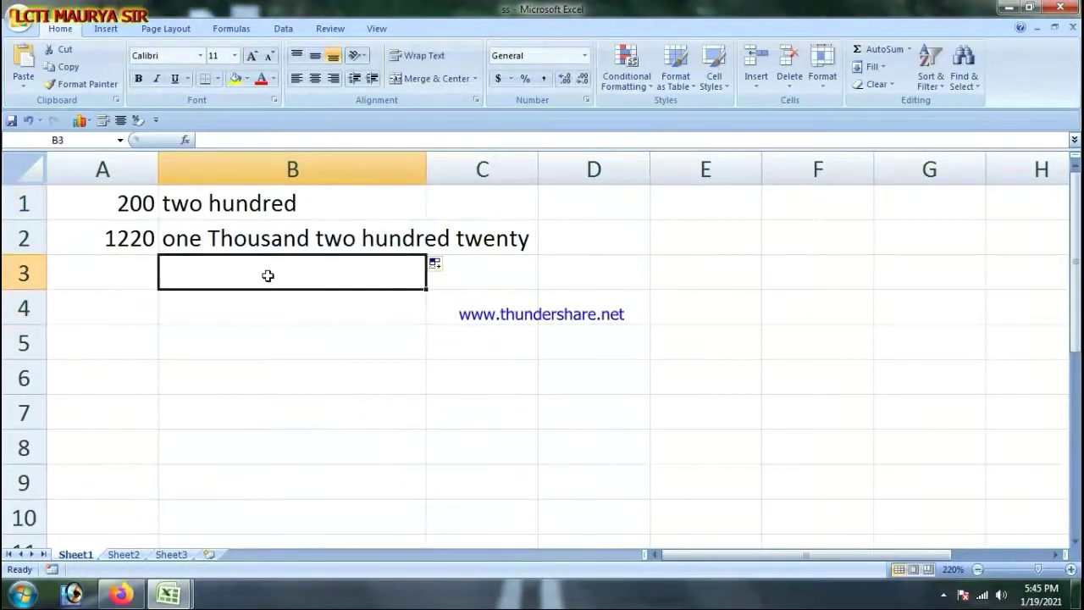
# Enter =NumToWord(125) in B3, fixing the typo, to spell out one hundred twenty-five.
pyautogui.write('=nu')
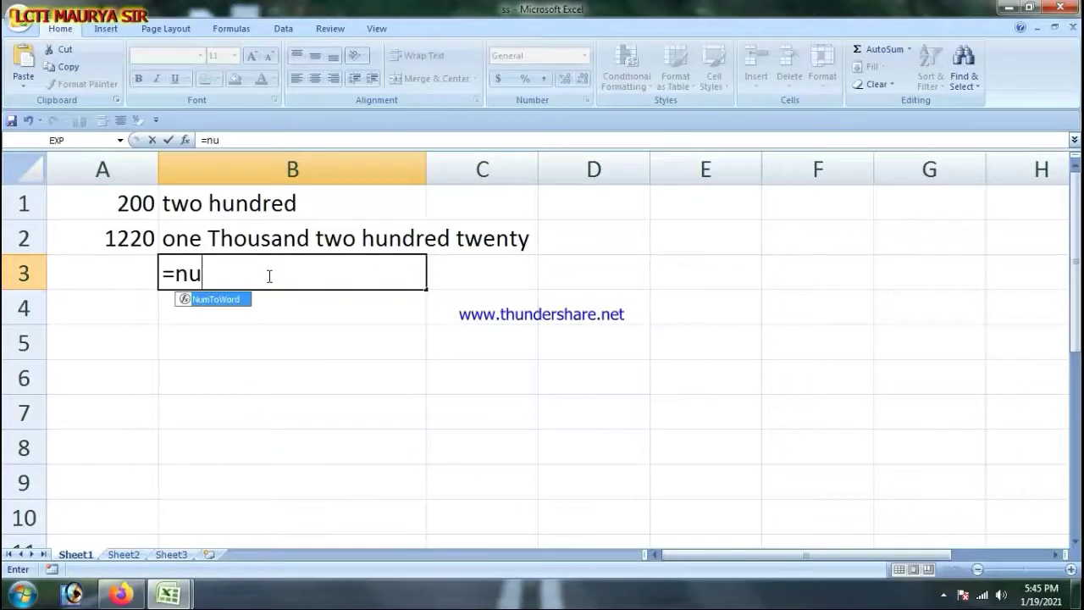
pyautogui.write('mtowo')
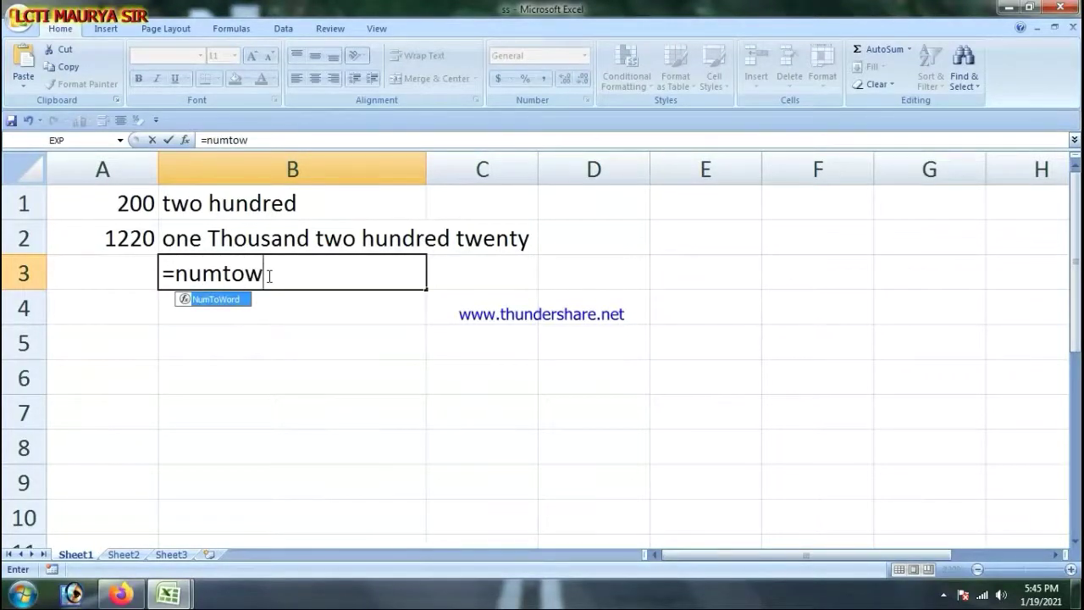
pyautogui.write('rd')
pyautogui.write('(')
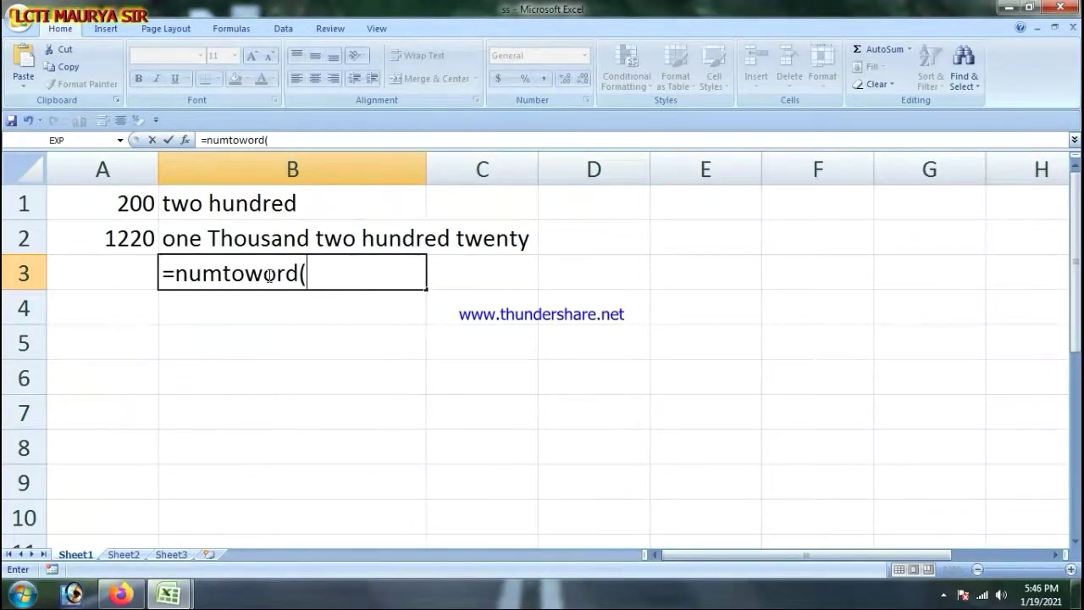
pyautogui.write('15')
pyautogui.press('BackSpace')
pyautogui.press('BackSpace')
pyautogui.press('BackSpace')
pyautogui.doubleClick(203, 300)
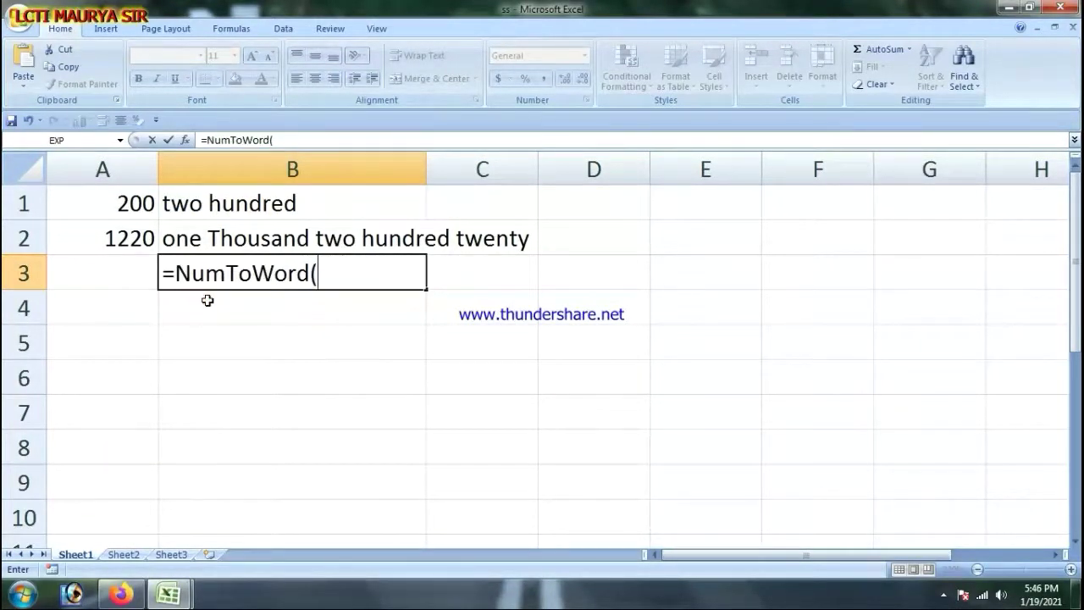
pyautogui.write('125)')
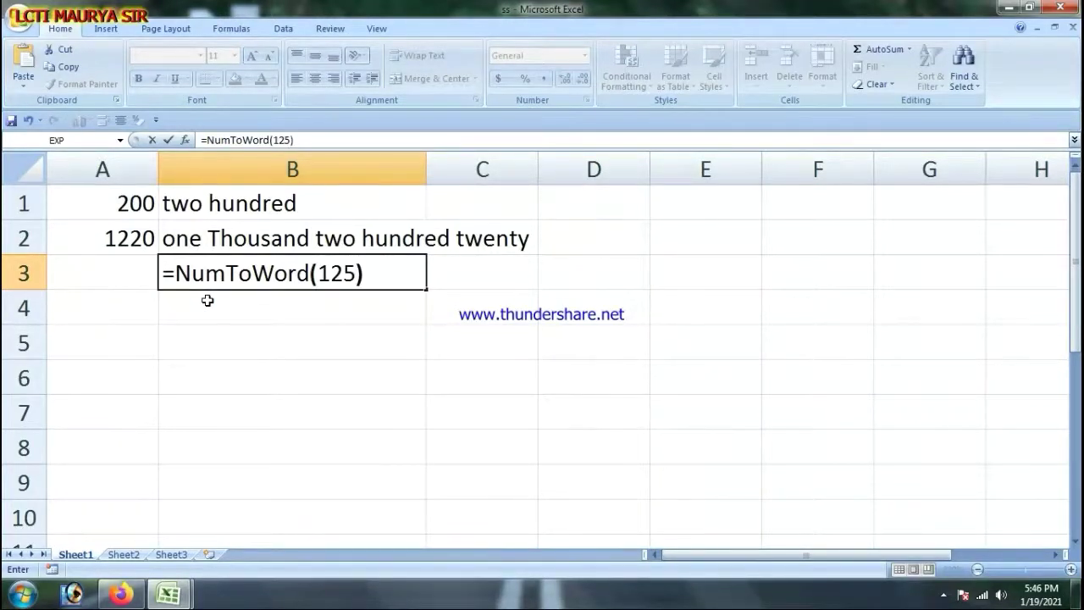
pyautogui.press('Return')
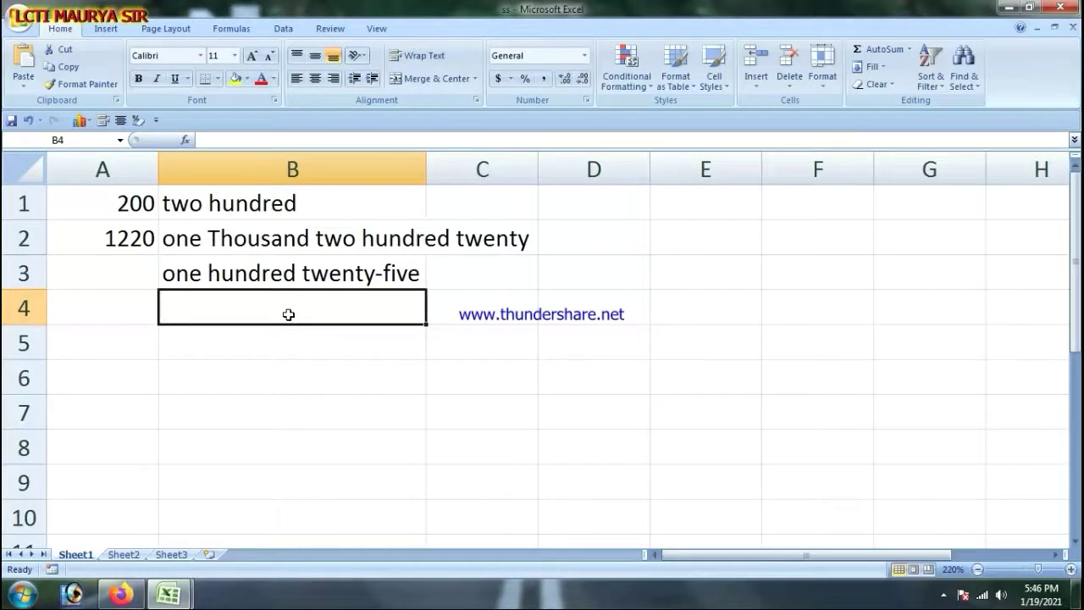
# Enter 14524, 544, 554, 55 and 554 into cells A3 through A7.
pyautogui.click(114, 281)
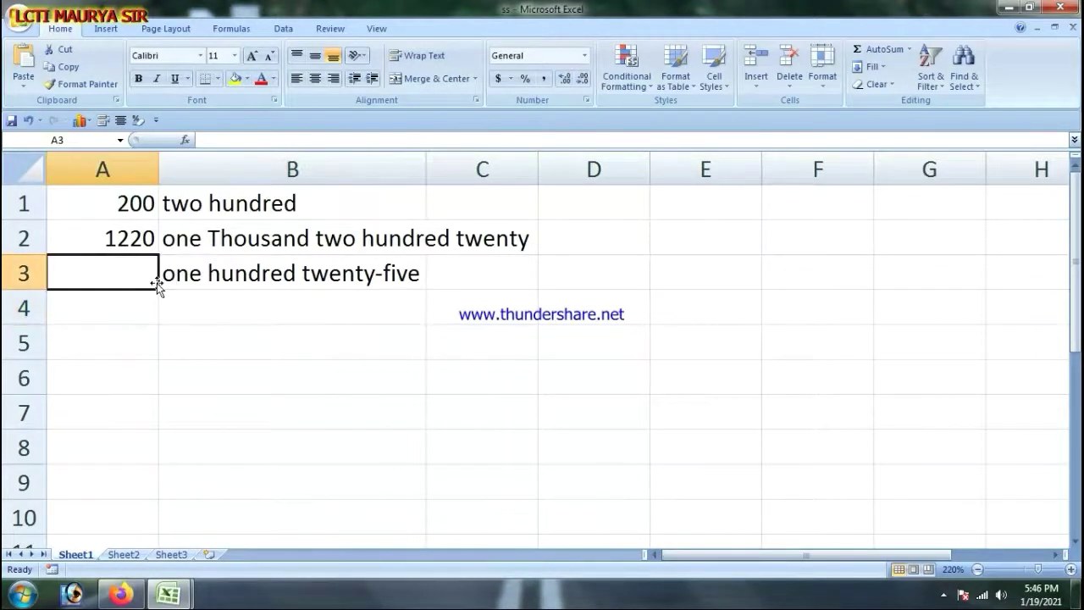
pyautogui.write('14524')
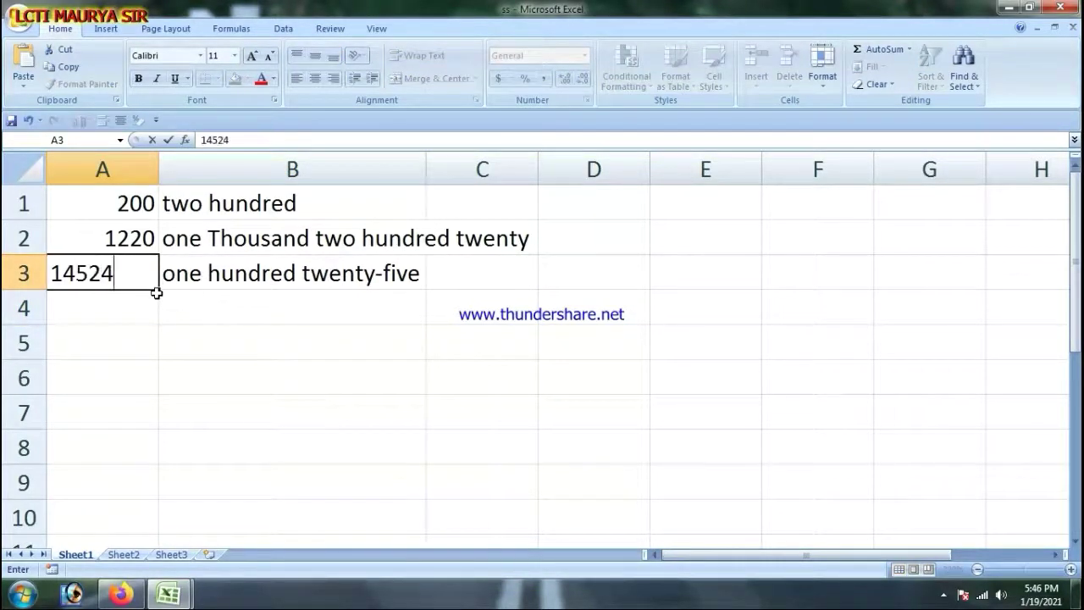
pyautogui.click(84, 311)
pyautogui.write('544')
pyautogui.click(128, 351)
pyautogui.write('554')
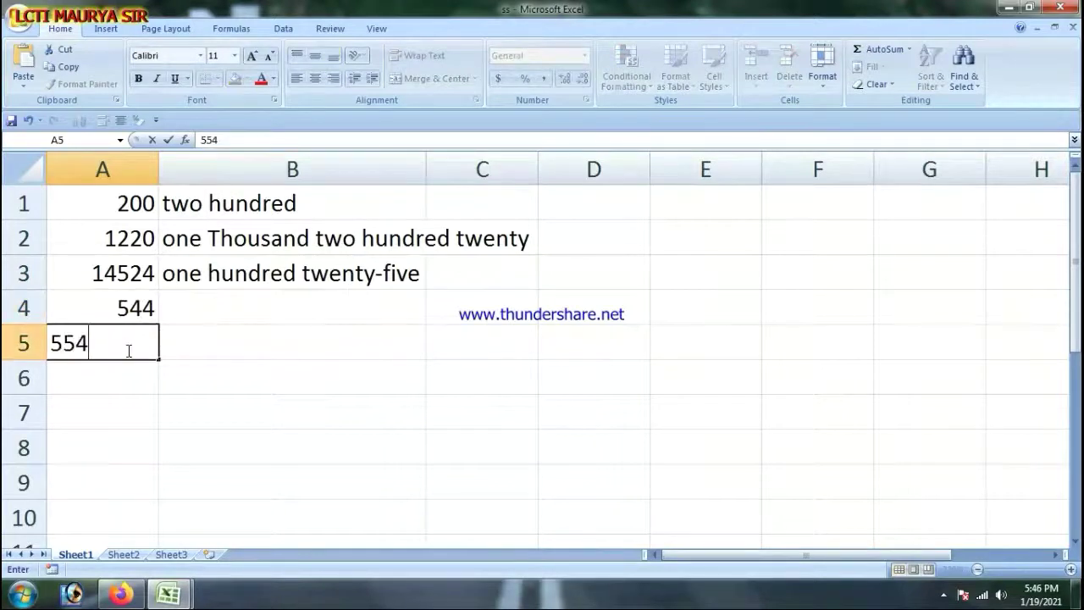
pyautogui.click(131, 370)
pyautogui.write('55')
pyautogui.click(116, 412)
pyautogui.write('554')
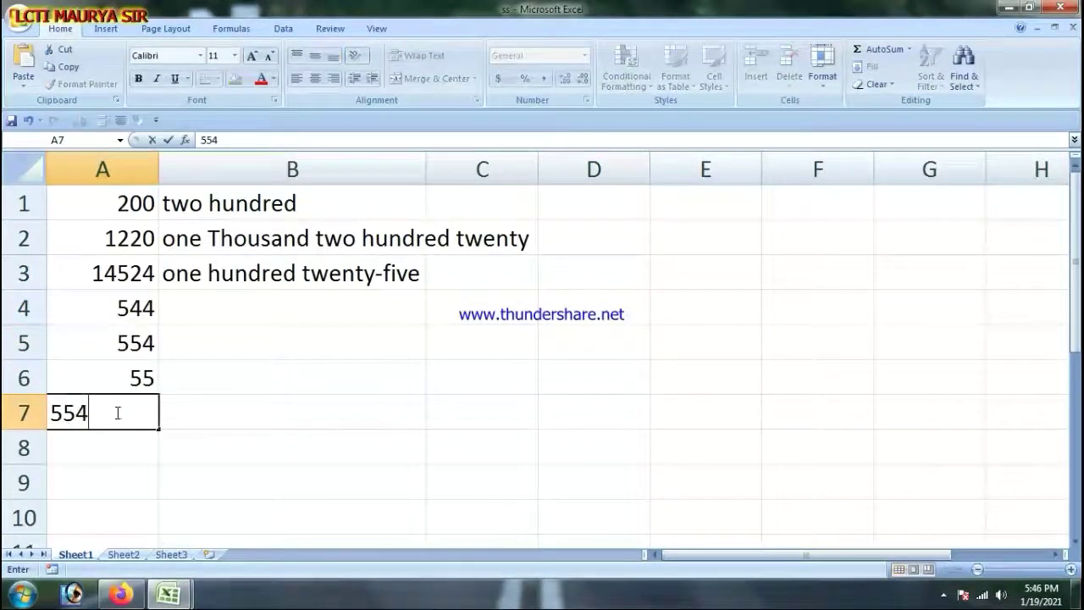
pyautogui.click(412, 262)
# Fill B1's NumToWord formula down through B7 so all seven numbers appear in words.
pyautogui.click(395, 196)
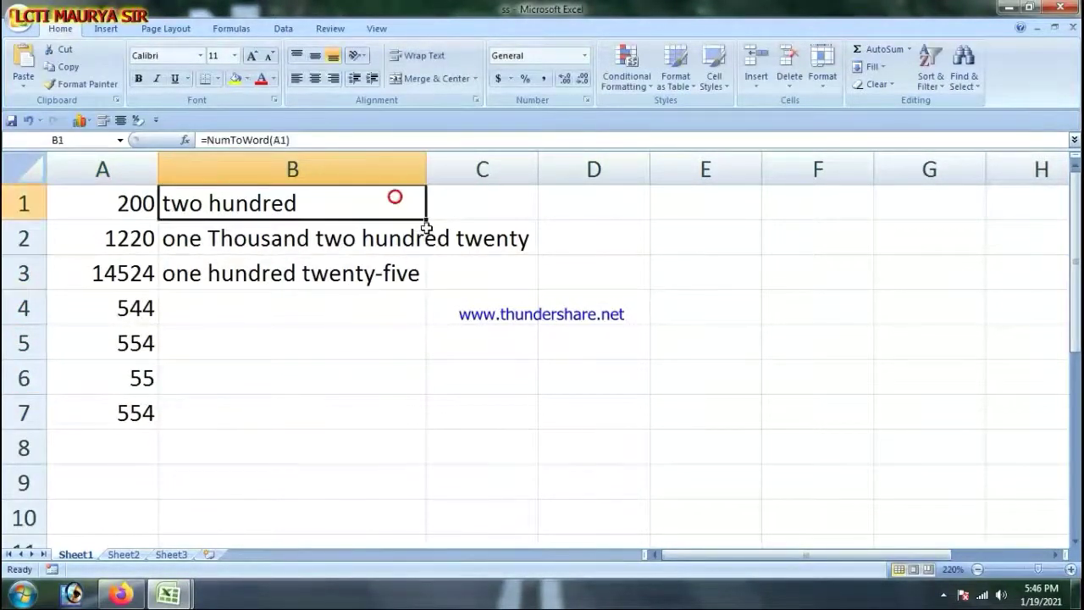
pyautogui.moveTo(427, 219); pyautogui.dragTo(402, 424)
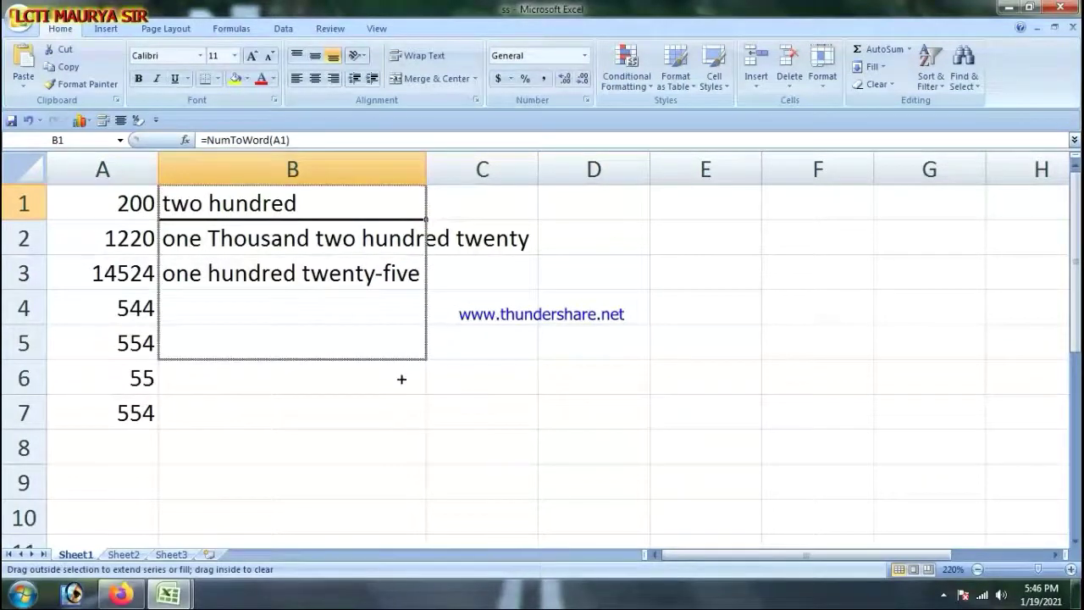
pyautogui.click(511, 312)
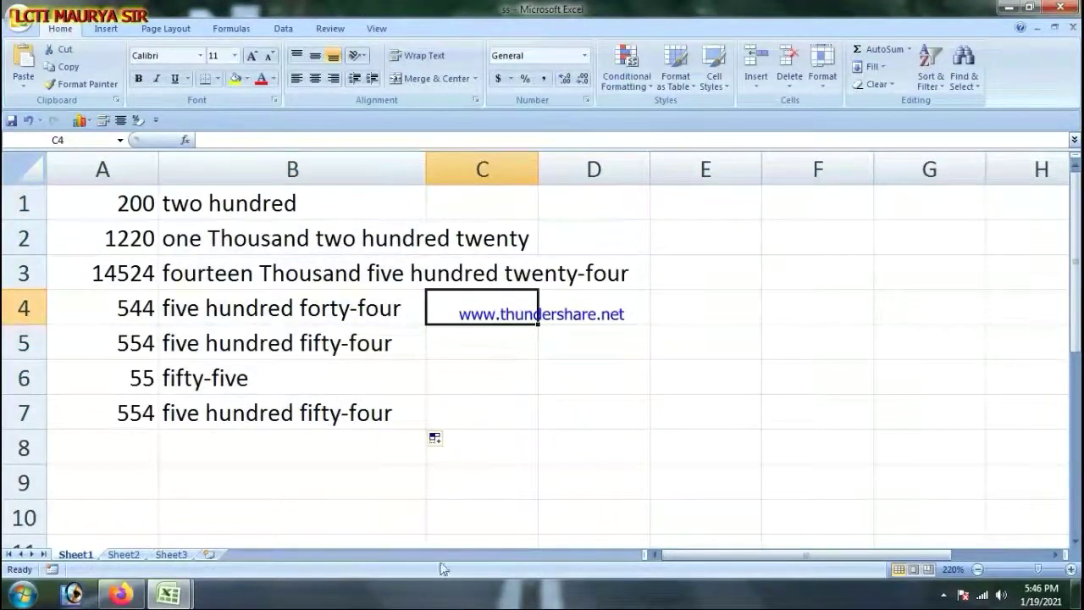
pyautogui.click(943, 595)
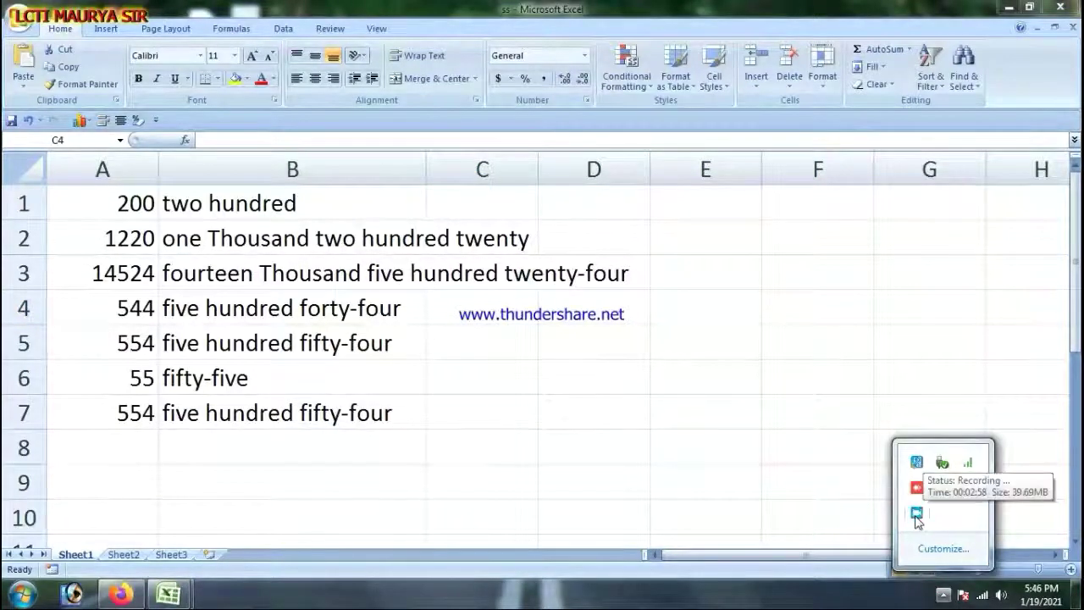